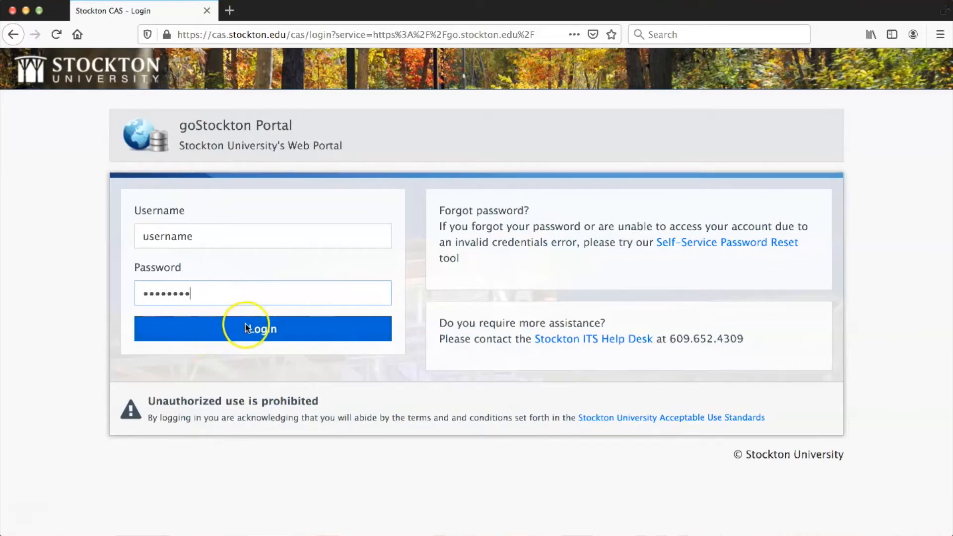
Log in to goStockton and scroll the Financial Aid page to Financial Aid Requirements.
left_click(278, 328)
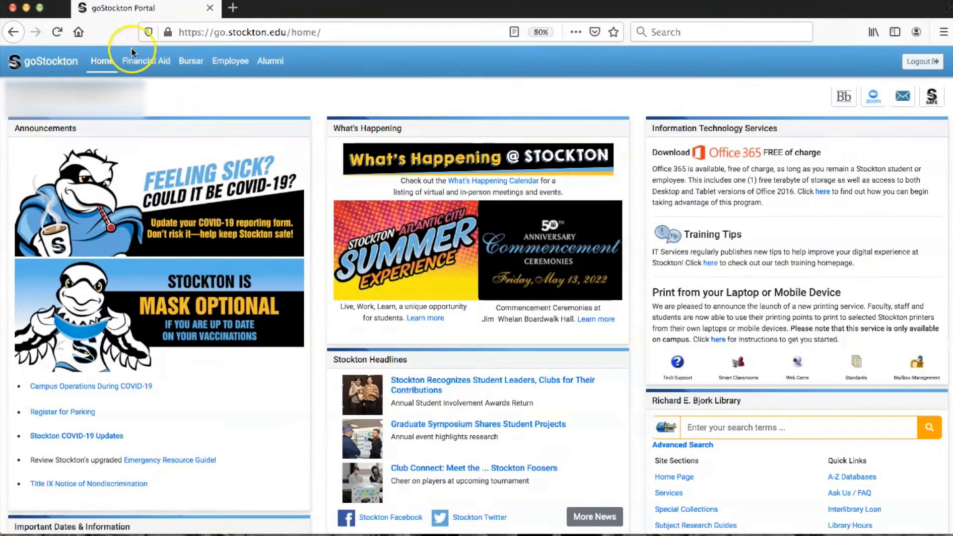
left_click(155, 59)
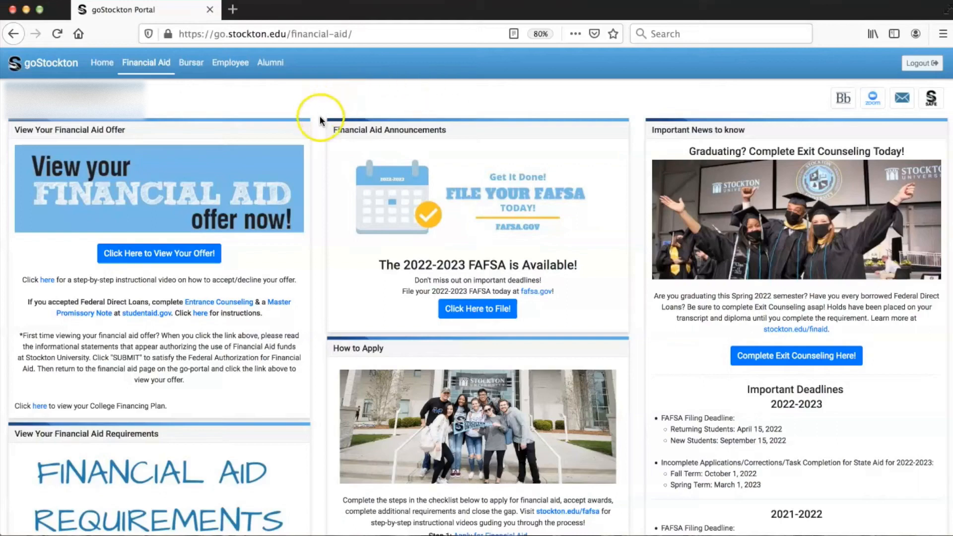
scroll(316, 138, "down", 5)
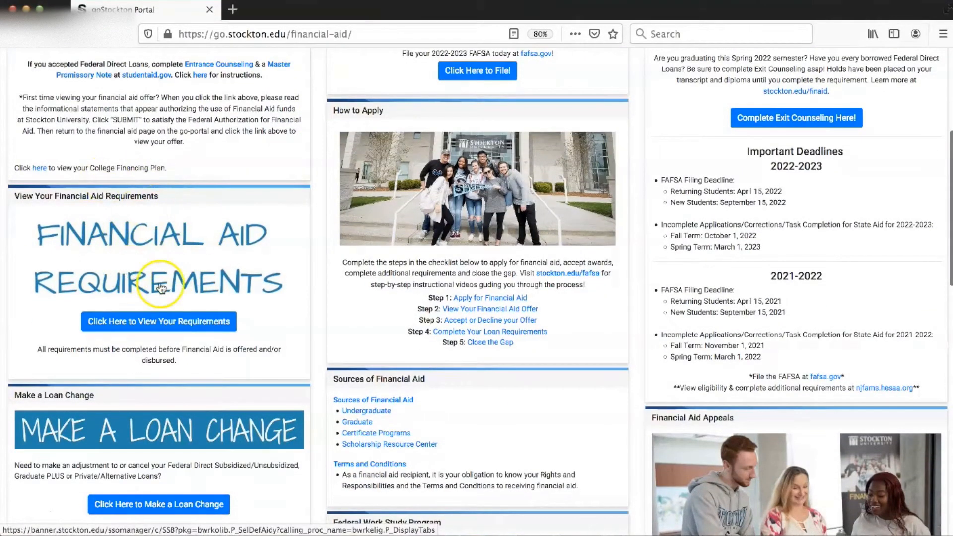
Open the requirements view and submit Award Year 2022-2023 as the aid year.
left_click(152, 323)
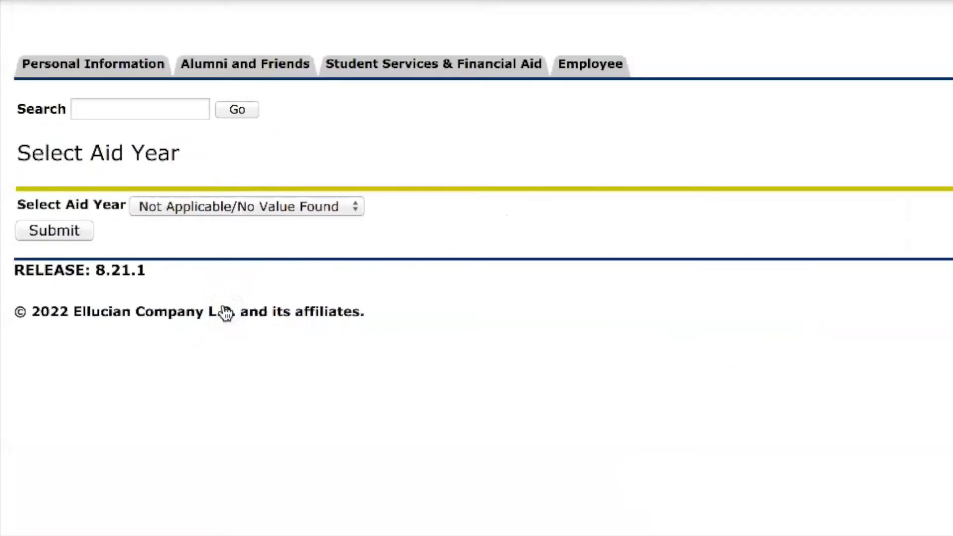
left_click(262, 207)
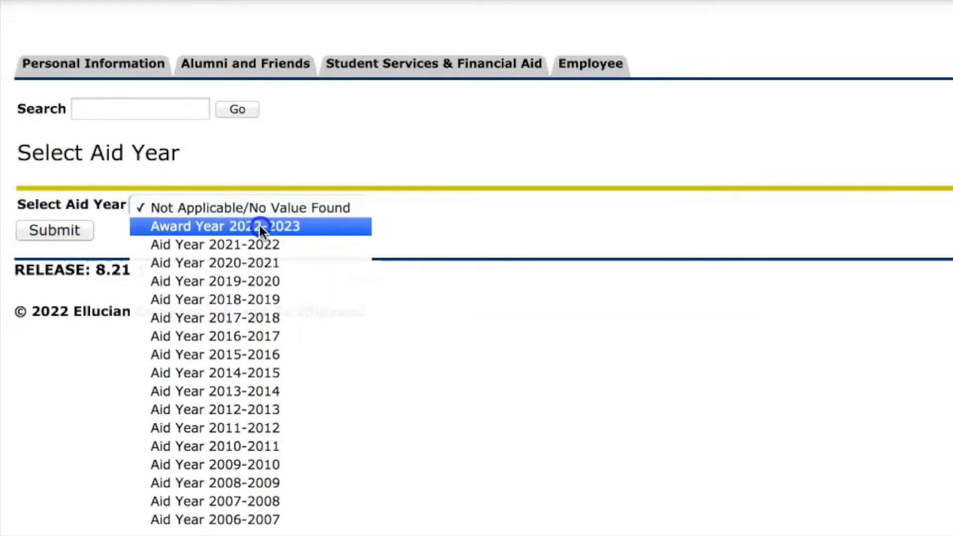
left_click(260, 226)
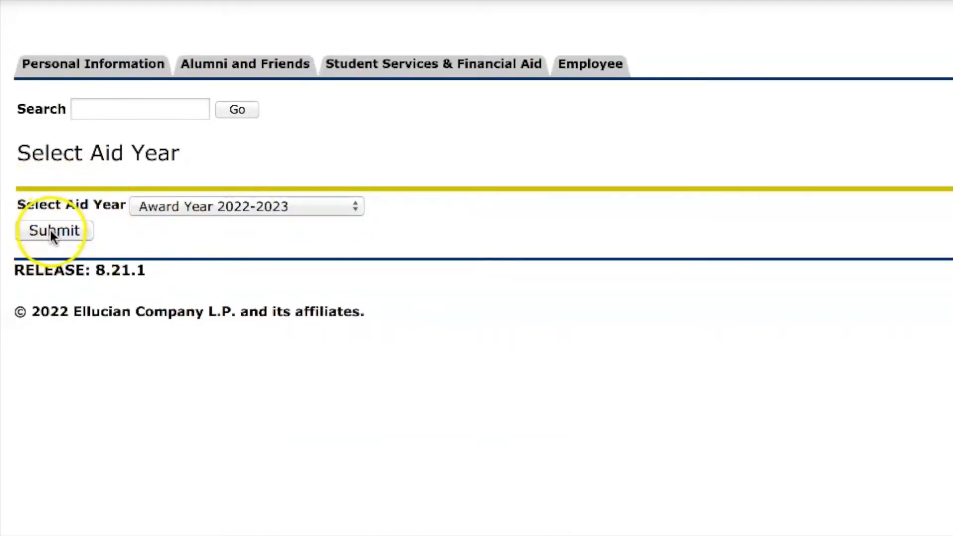
left_click(52, 230)
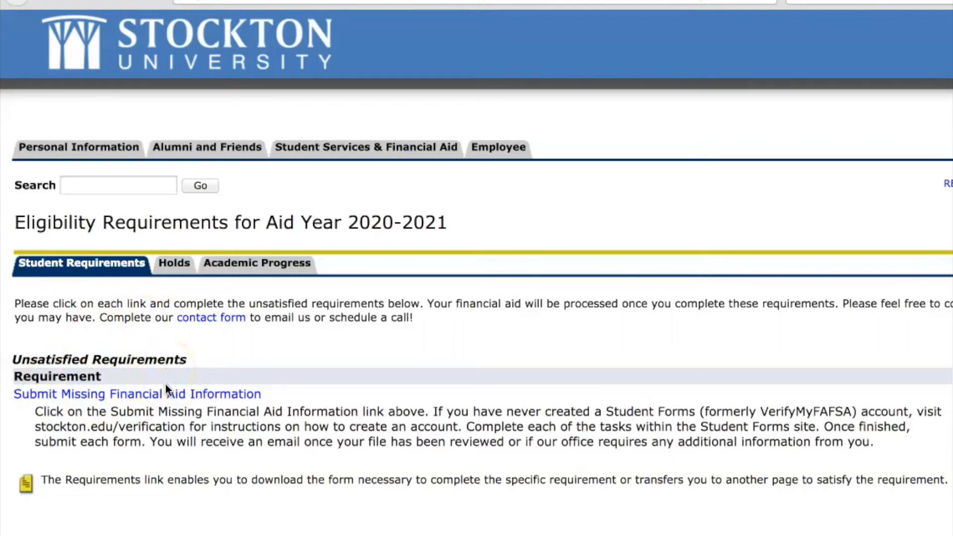
Open Submit Missing Financial Aid Information and create the account with a phone number and accepted privacy policy.
left_click(130, 394)
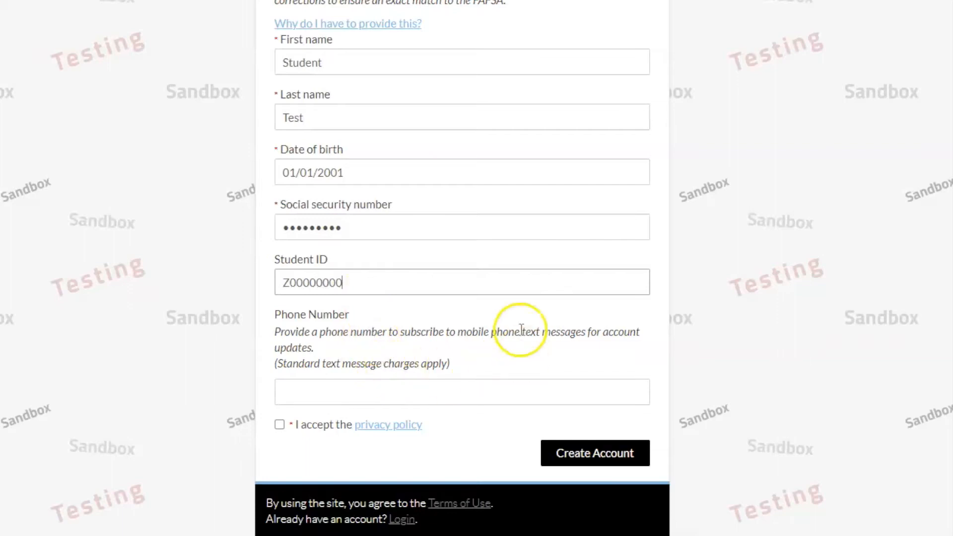
left_click(368, 396)
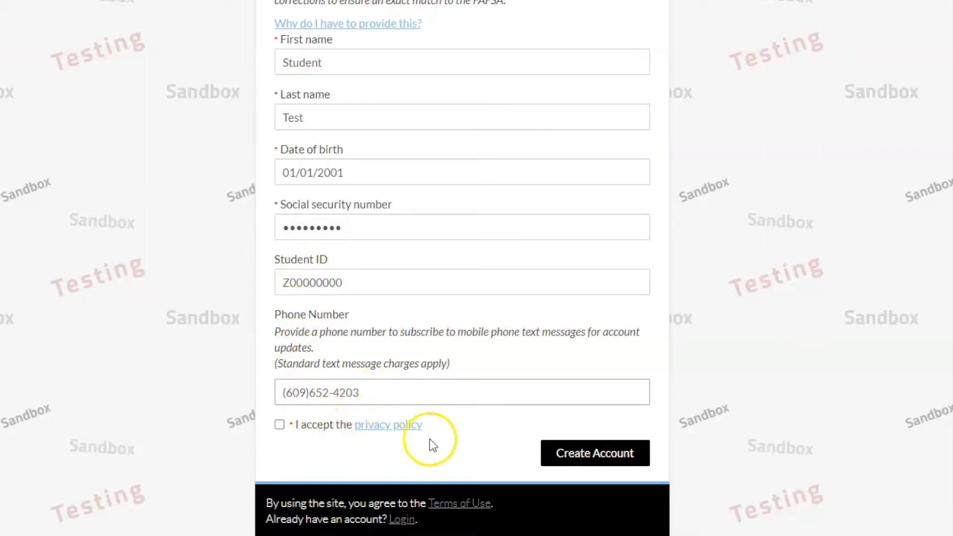
left_click(281, 425)
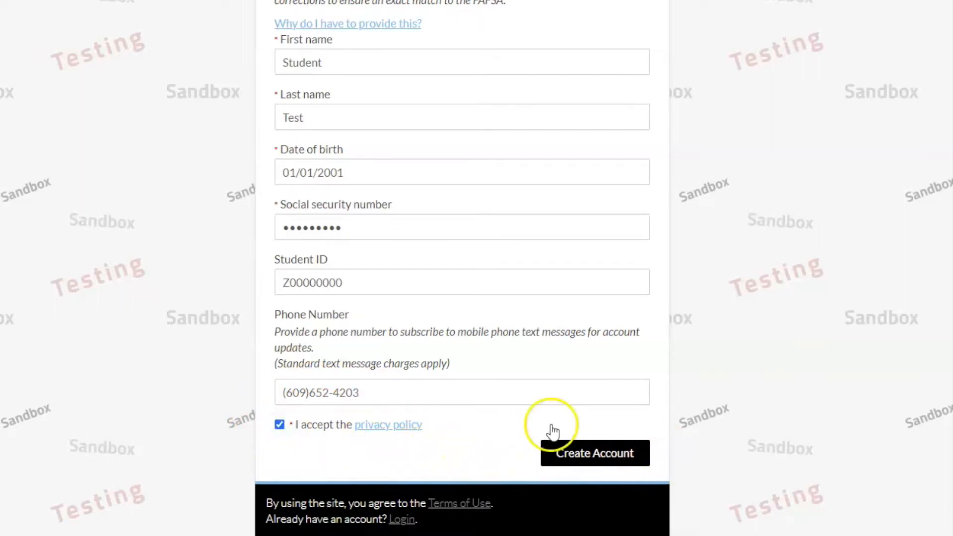
left_click(595, 453)
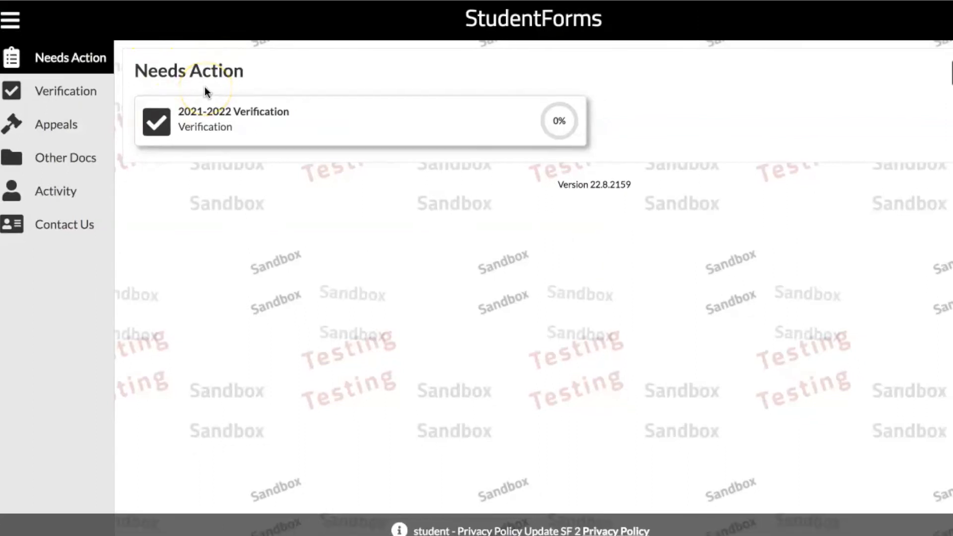
Open the 2021-2022 Verification task and start the Dependent Verification Form with Fill Out.
left_click(258, 120)
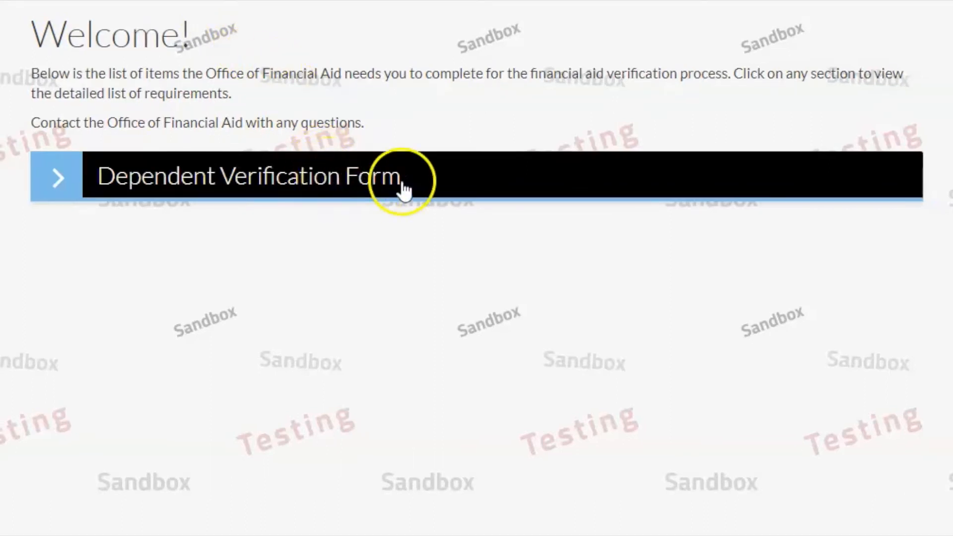
left_click(256, 177)
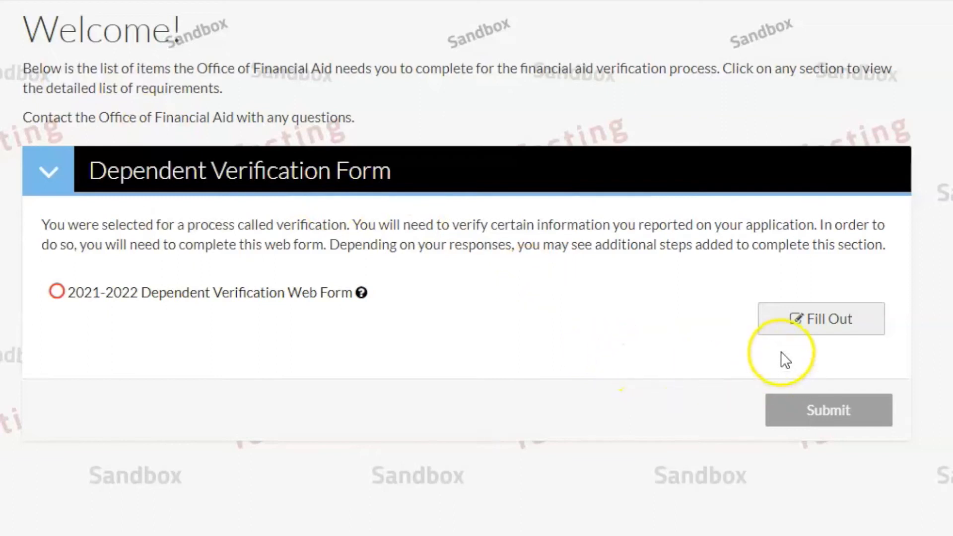
left_click(821, 325)
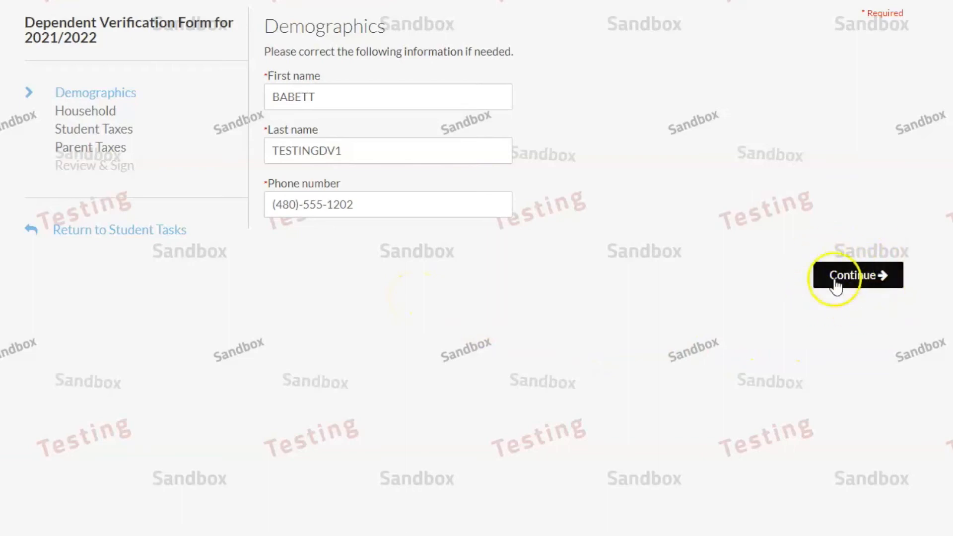
Accept the prefilled demographics and continue to Household Information.
left_click(835, 284)
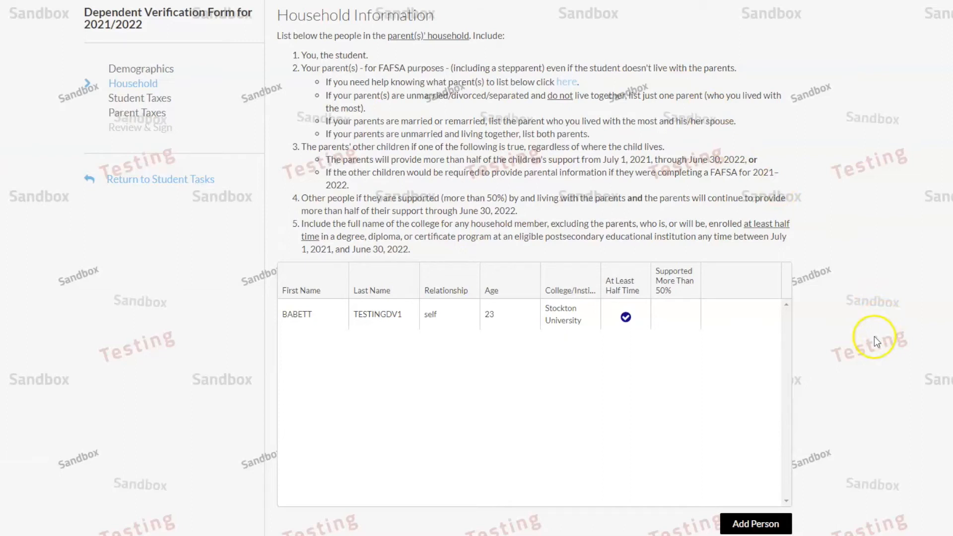
Add the mother to the household as Parent/Step-Parent, last name TESTINGDV, born 01/01/1970.
left_click(762, 525)
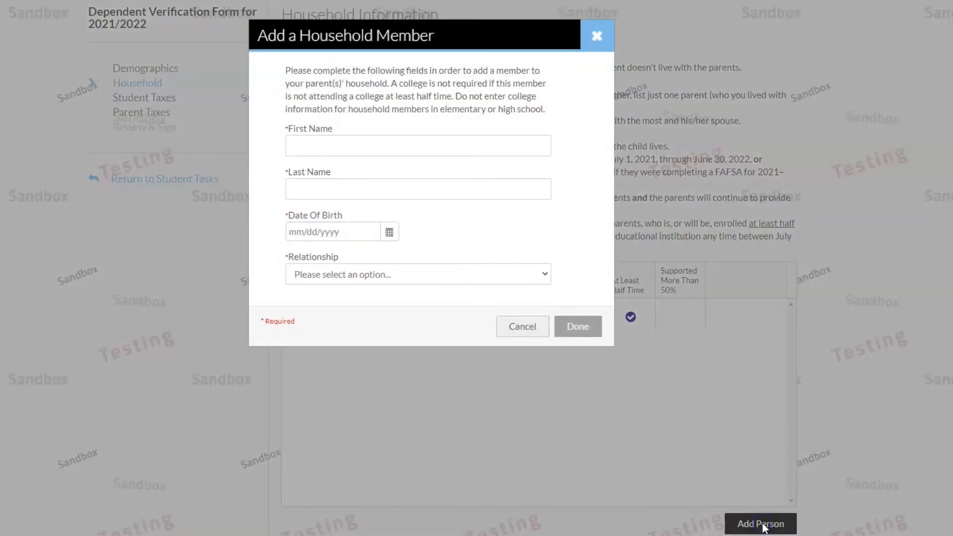
left_click(358, 133)
type("Parent Mom")
left_click(352, 188)
type("TESTINGDV")
left_click(370, 233)
type("01011970")
left_click(350, 276)
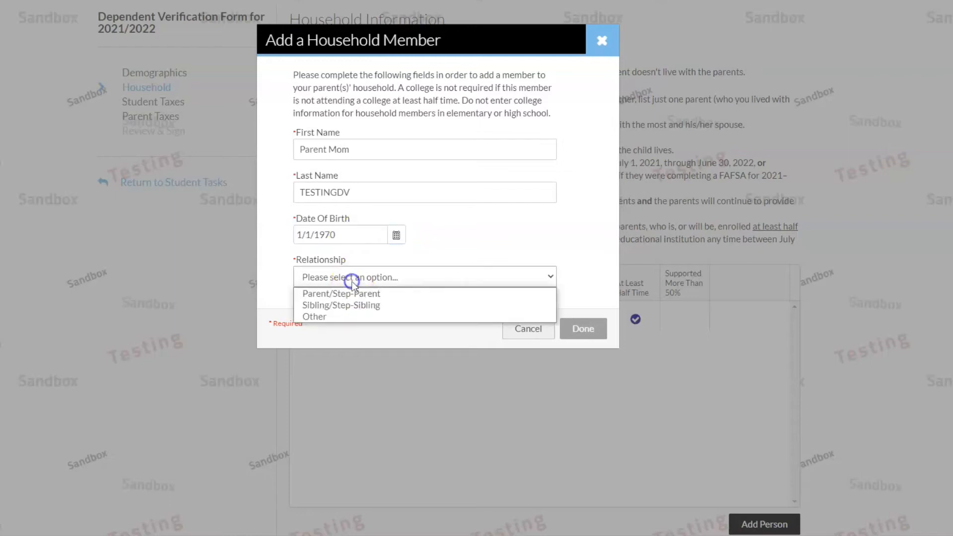
left_click(358, 294)
left_click(571, 329)
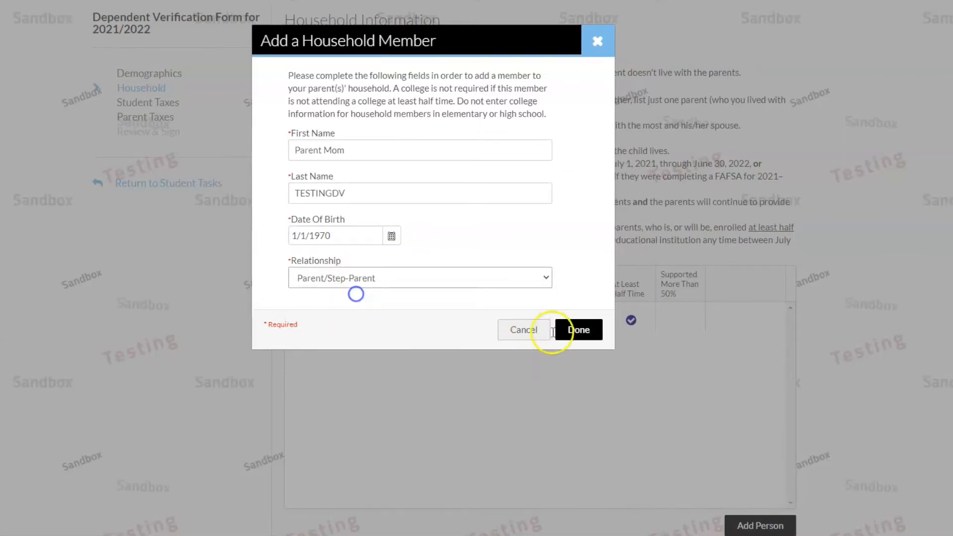
scroll(786, 424, "down", 5)
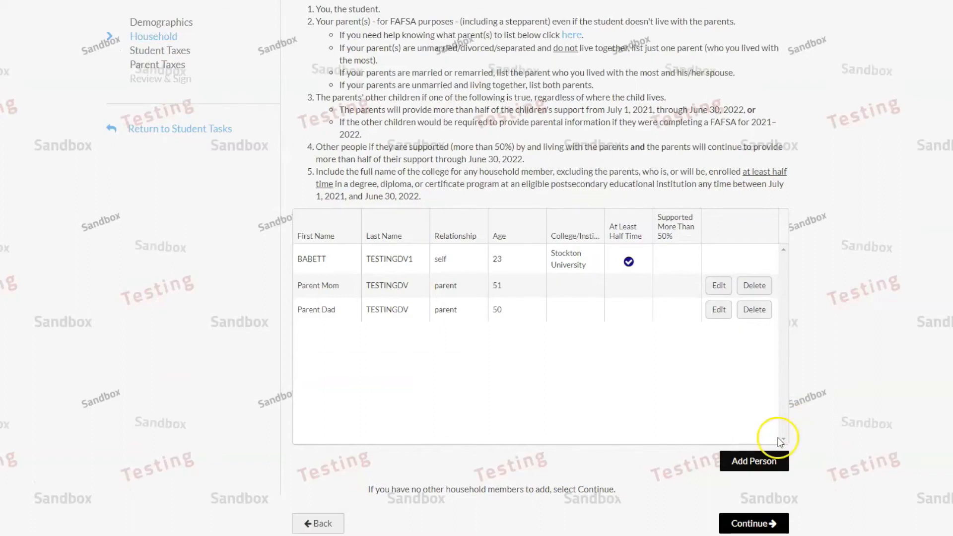
Enter a sibling, last name TESTINGDV, born 01/01/1999, as Sibling/Step-Sibling.
left_click(734, 456)
left_click(340, 152)
type("Sibling")
left_click(348, 196)
type("TESTINGDV")
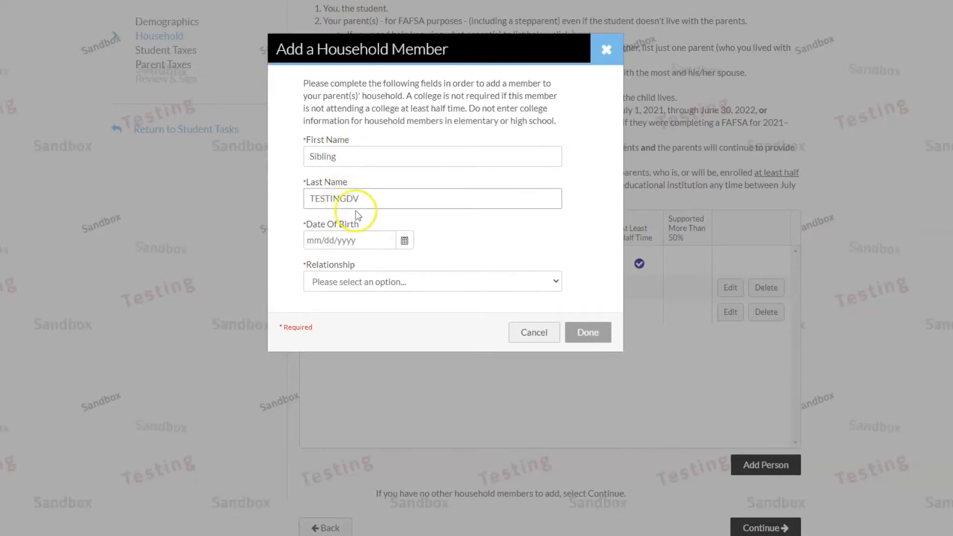
left_click(375, 239)
type("01/01/1")
type("999")
left_click(383, 279)
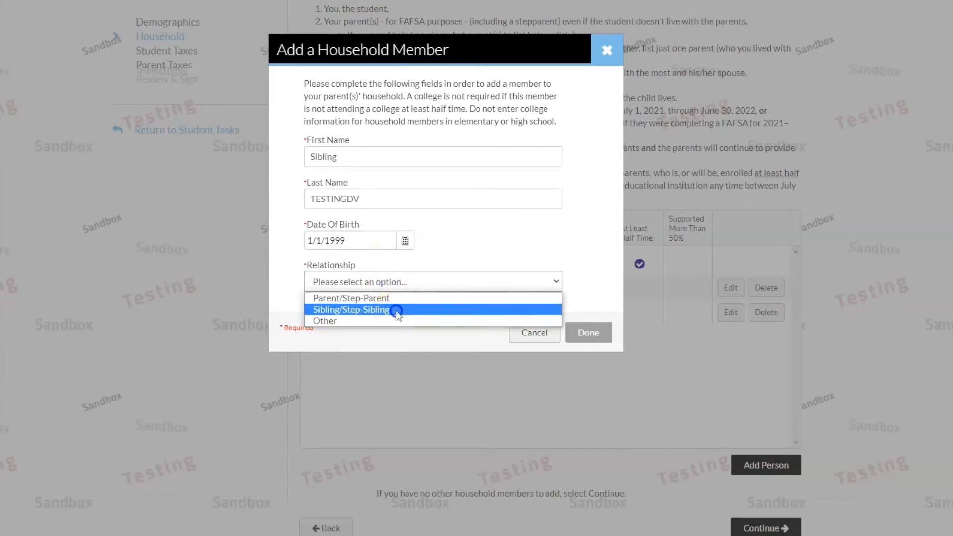
left_click(397, 309)
Record the sibling attends Stockton University at least half time and save the entry.
left_click(454, 325)
type("Stockton University")
left_click(449, 323)
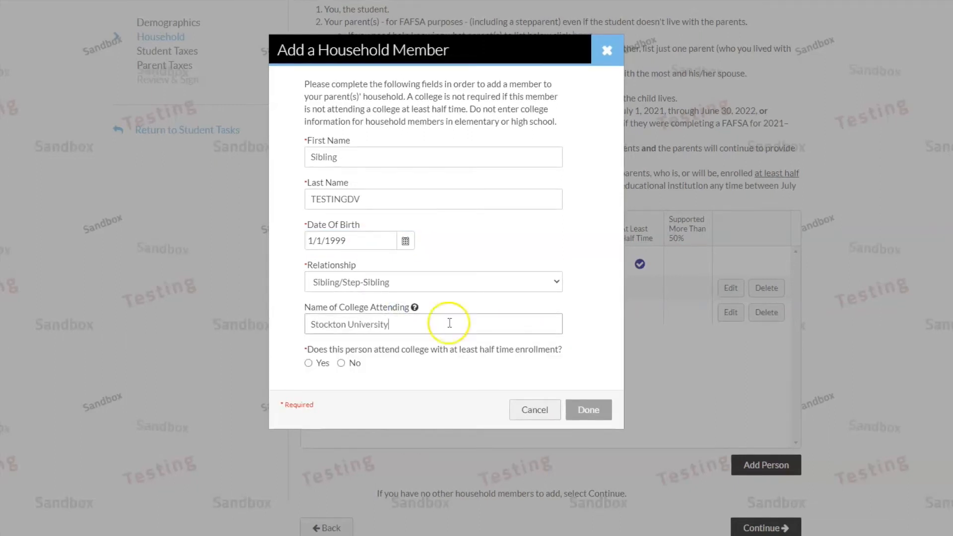
left_click(309, 363)
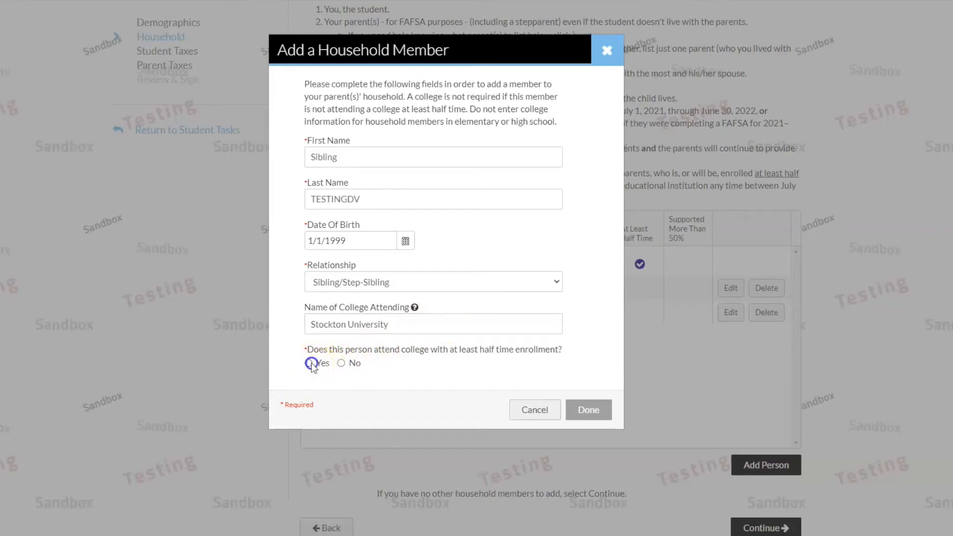
left_click(593, 410)
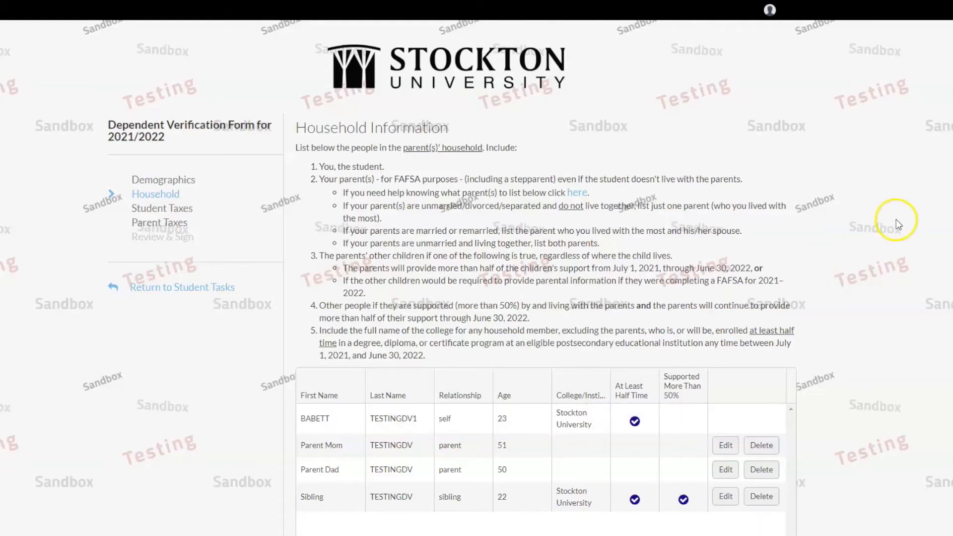
scroll(895, 221, "down", 3)
Continue from the household table to the Student Taxes step.
left_click(740, 528)
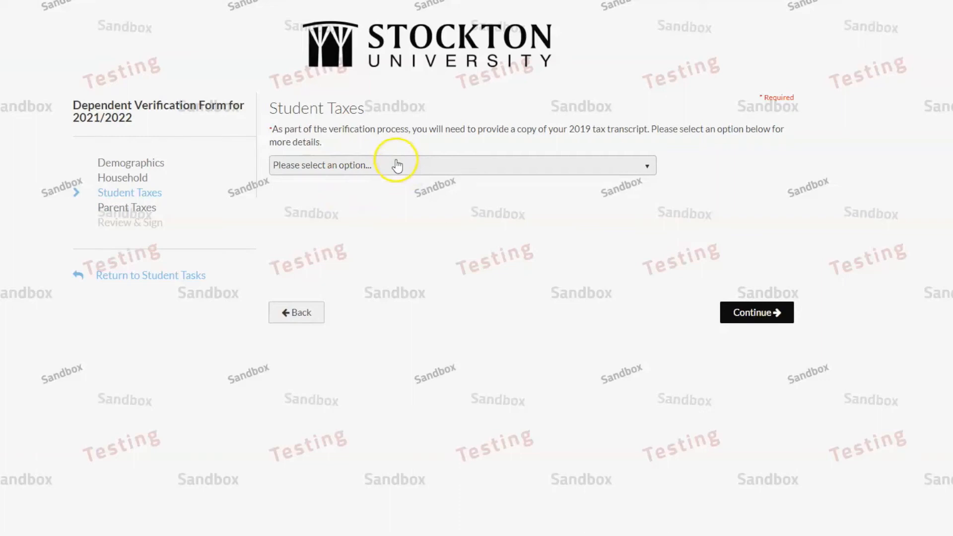
Choose that the student filed 2019 taxes and will upload transcripts, then continue.
left_click(397, 165)
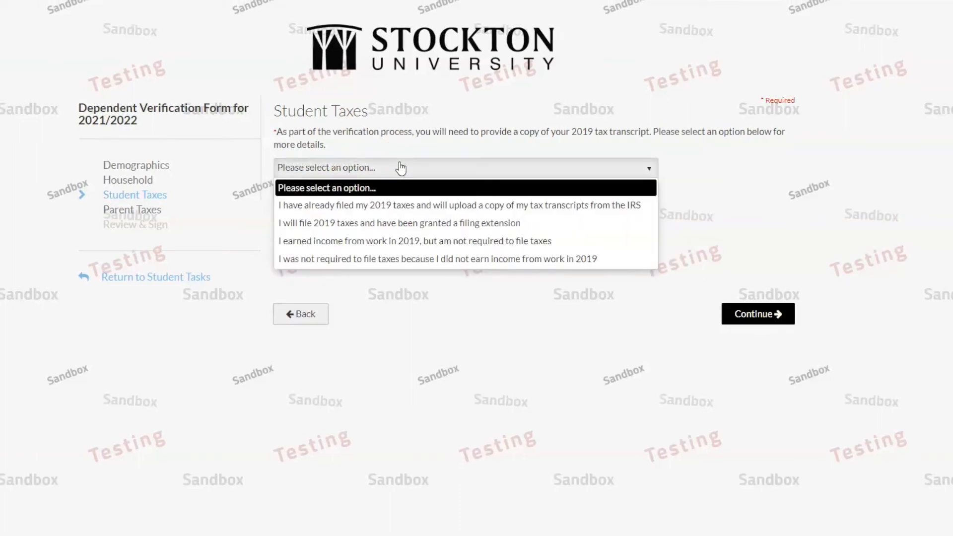
left_click(403, 208)
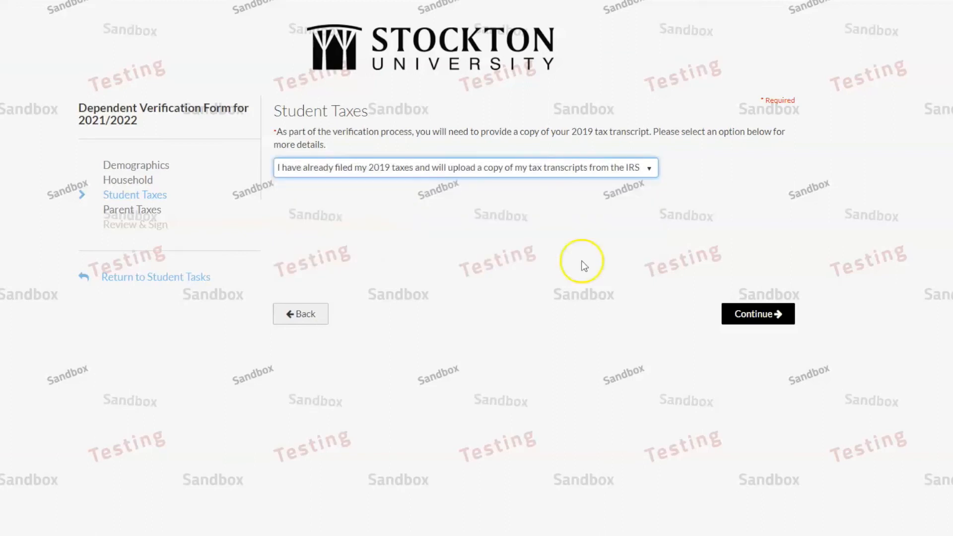
left_click(771, 316)
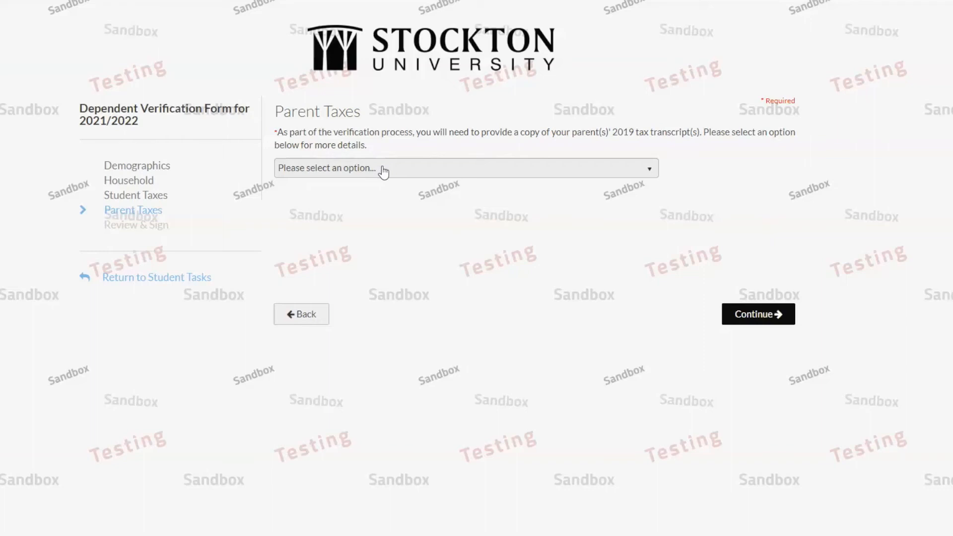
Select 'married and filed jointly' and 'will upload joint transcripts' for the parents, then continue.
left_click(383, 169)
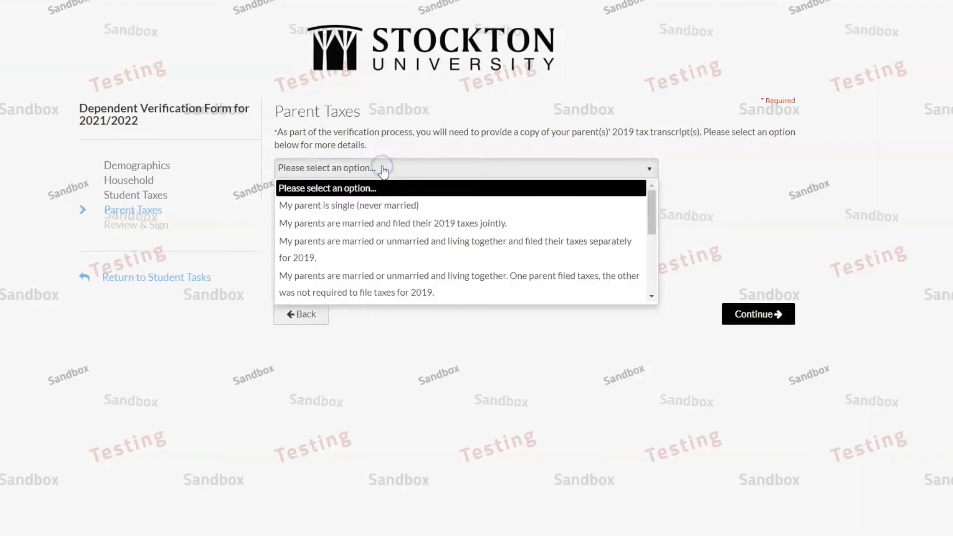
left_click(400, 225)
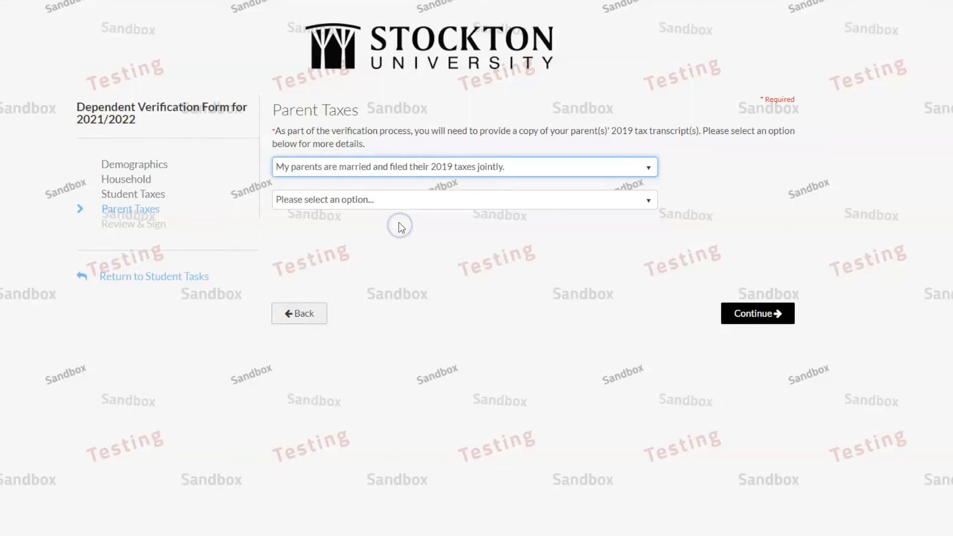
left_click(383, 201)
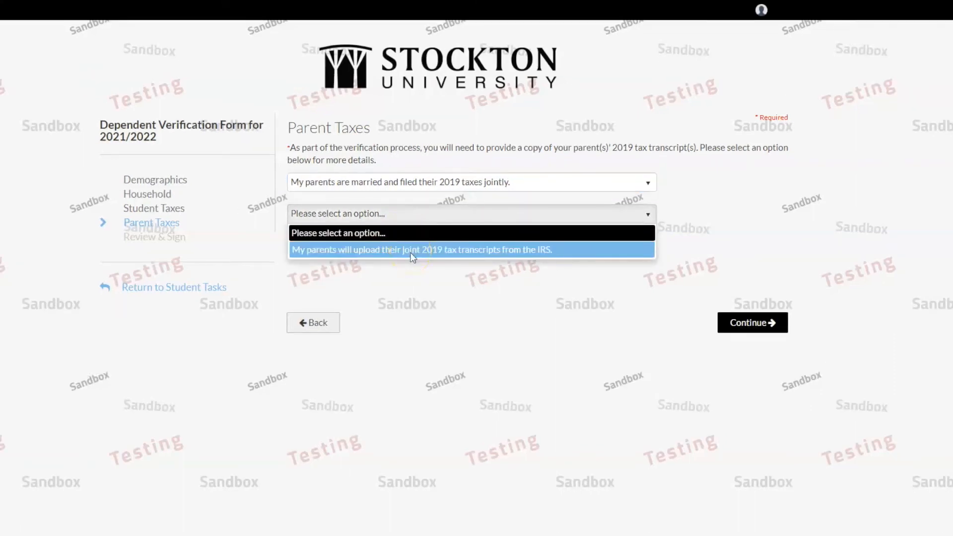
left_click(410, 249)
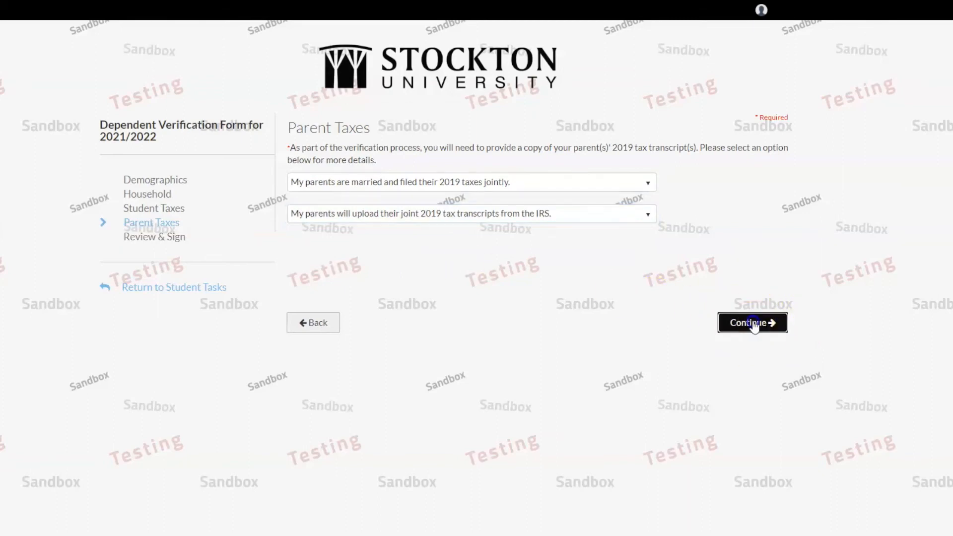
left_click(754, 323)
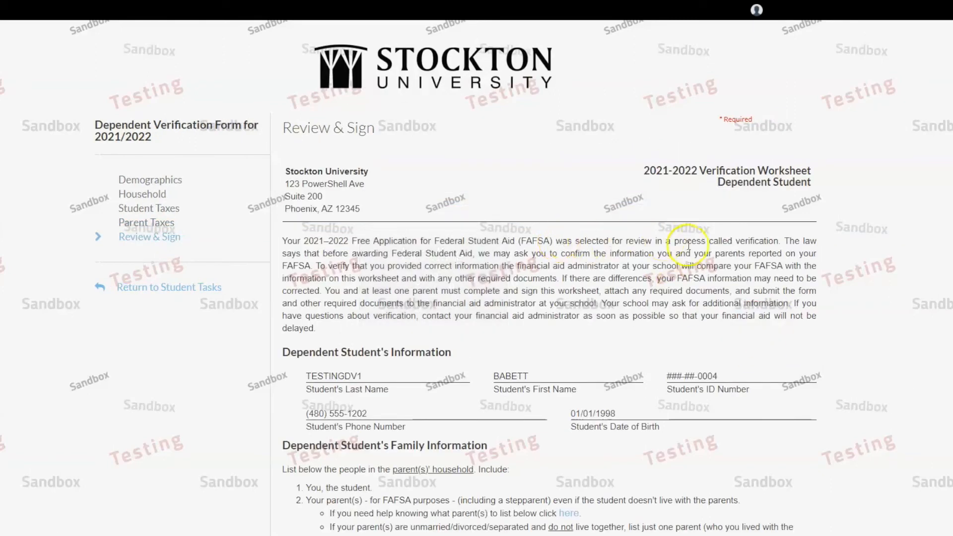
scroll(879, 282, "down", 1)
scroll(878, 279, "down", 10)
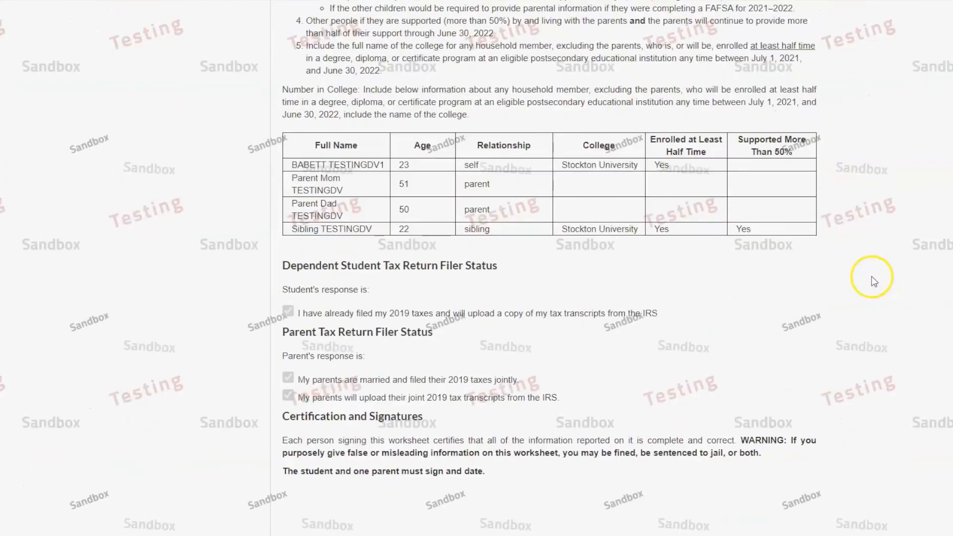
scroll(872, 281, "down", 6)
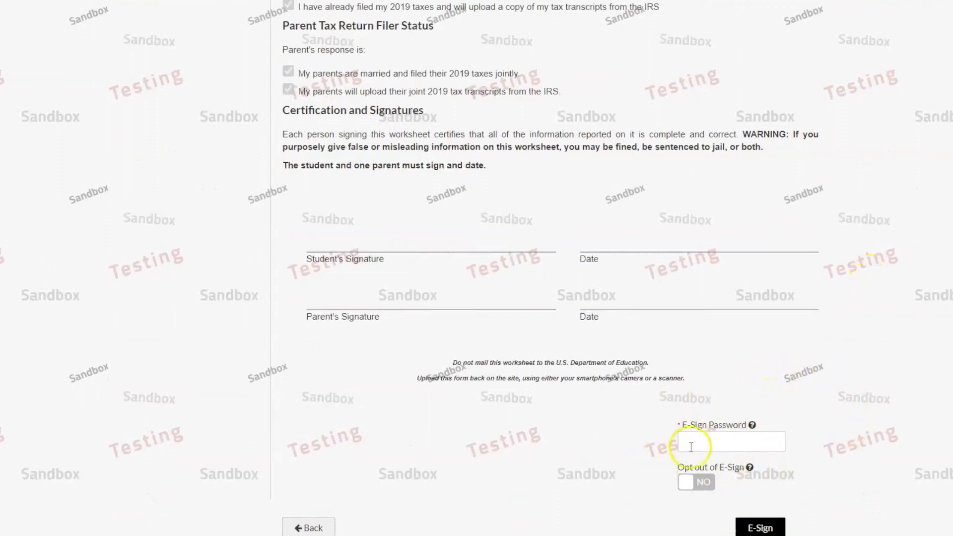
Enter the student's first name, last name, date of birth and Social Security number.
left_click(244, 83)
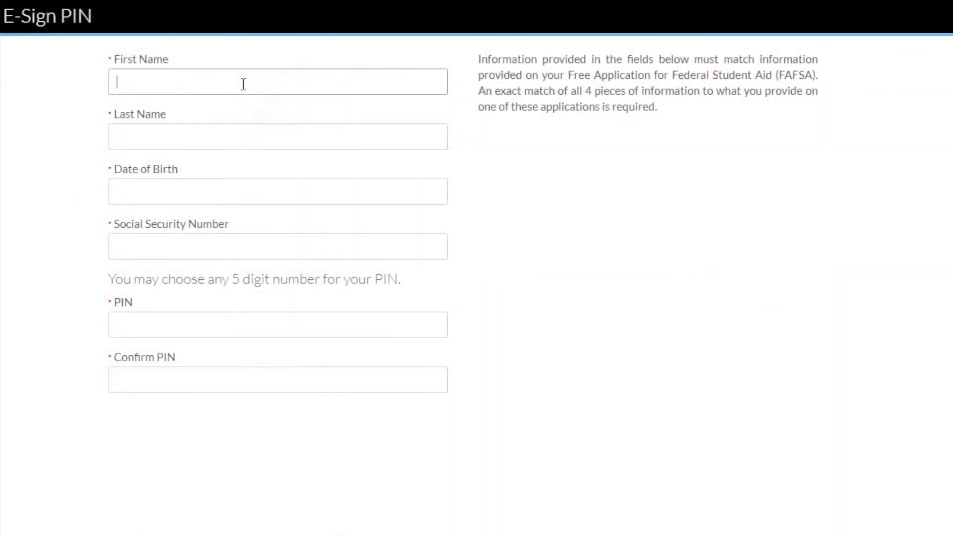
type("Test")
left_click(225, 132)
type("Student")
left_click(213, 182)
type("01/01/1999")
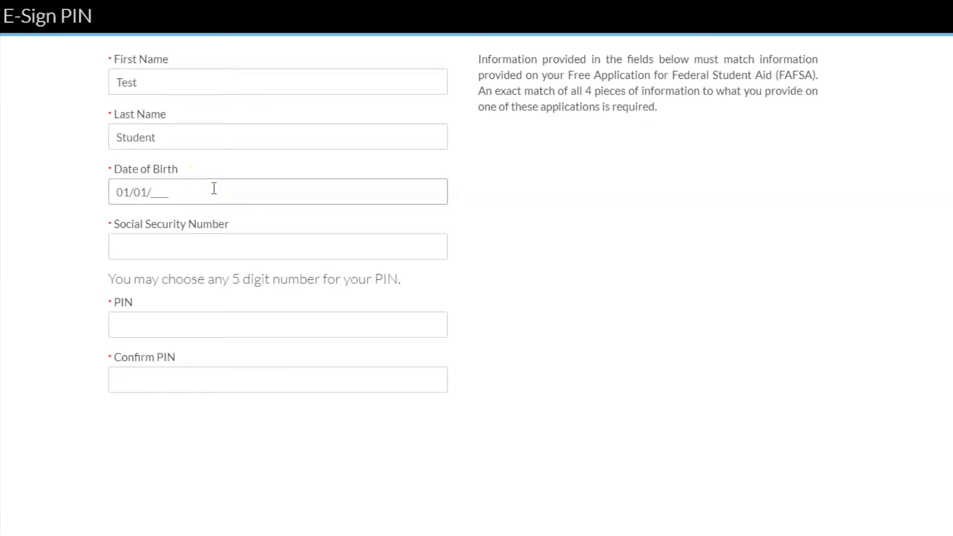
left_click(247, 245)
type("123456789")
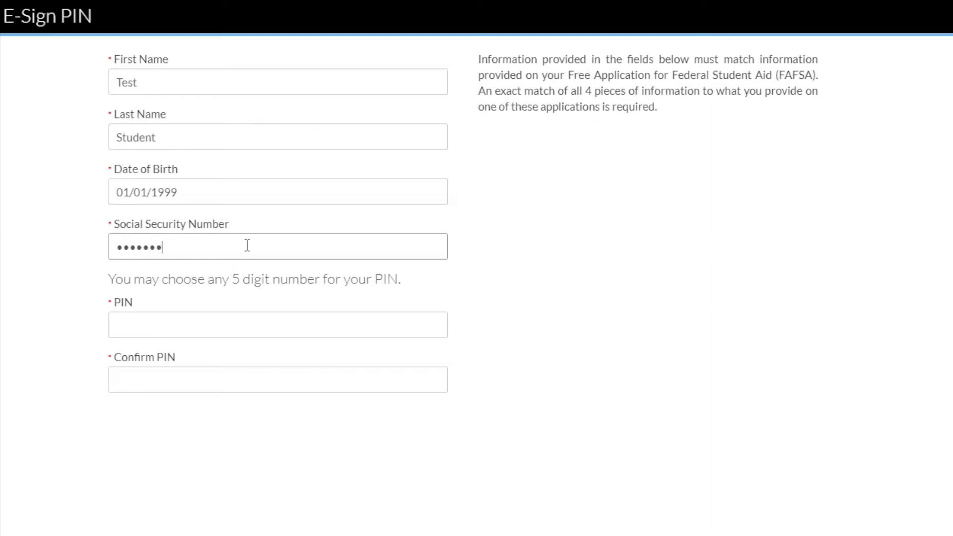
Choose a five-digit e-sign PIN and enter it again to confirm it.
left_click(206, 336)
type("12345")
left_click(193, 383)
type("1")
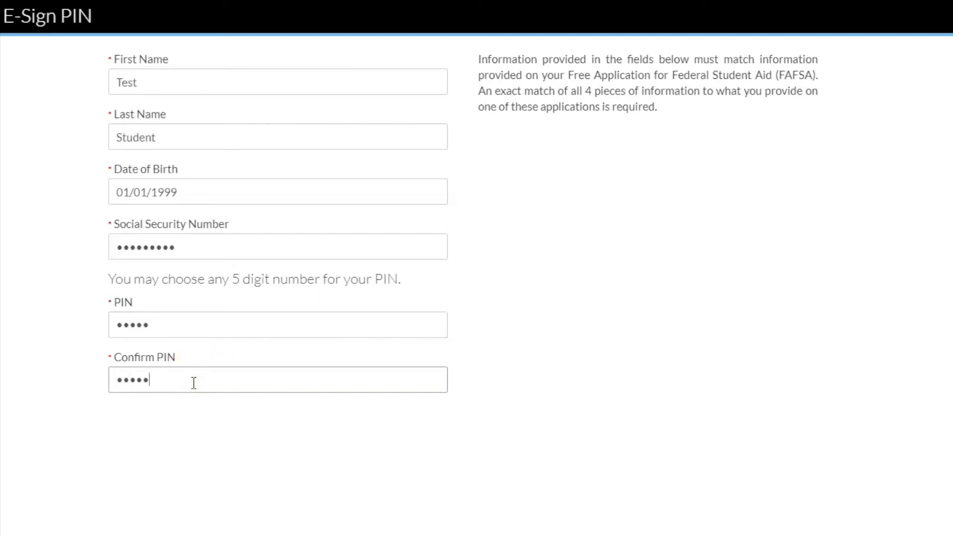
left_click(712, 440)
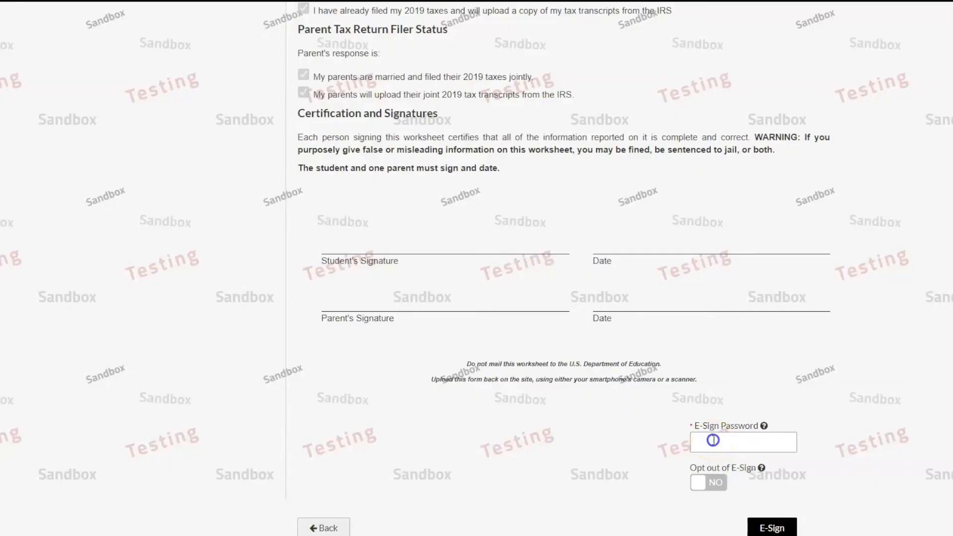
Sign the verification worksheet with the e-sign password and acknowledge the success message.
type("••••••••••••")
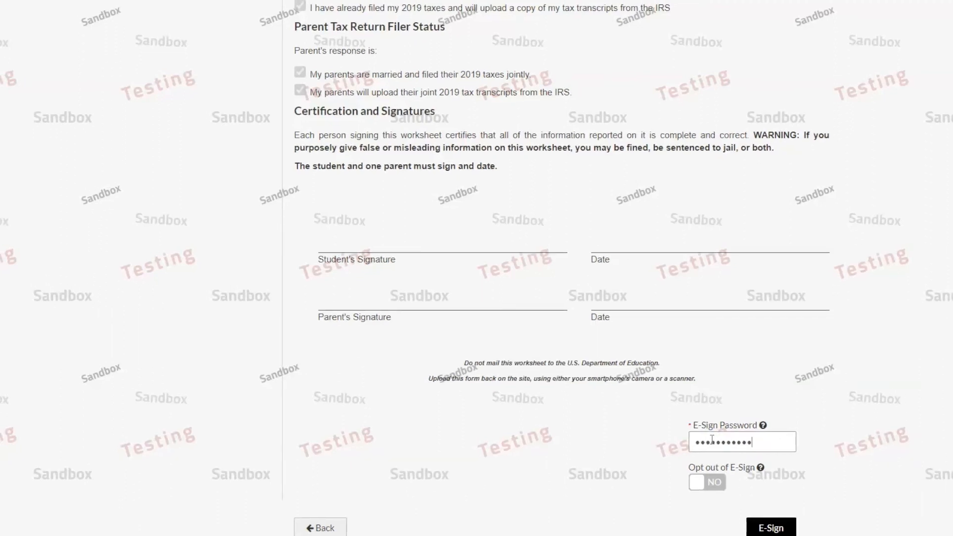
left_click(770, 527)
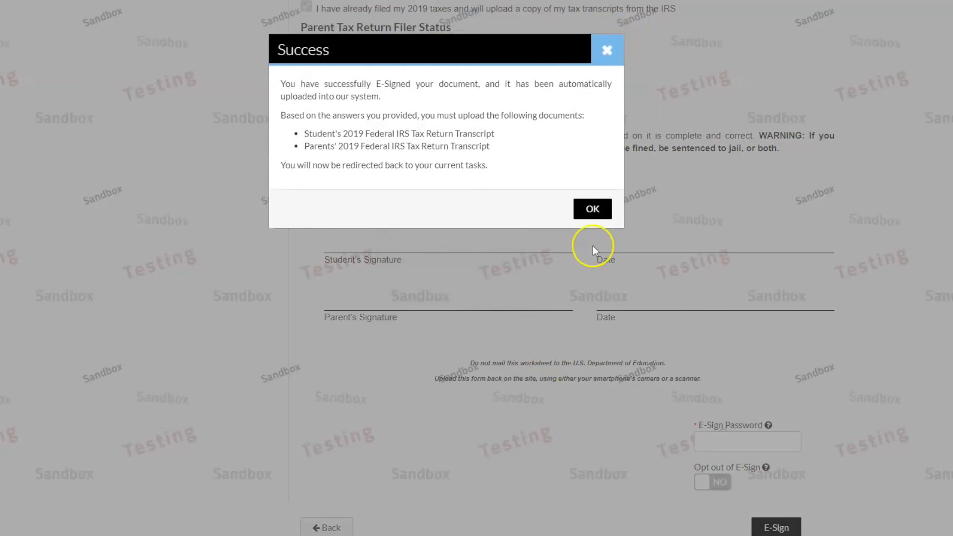
left_click(592, 208)
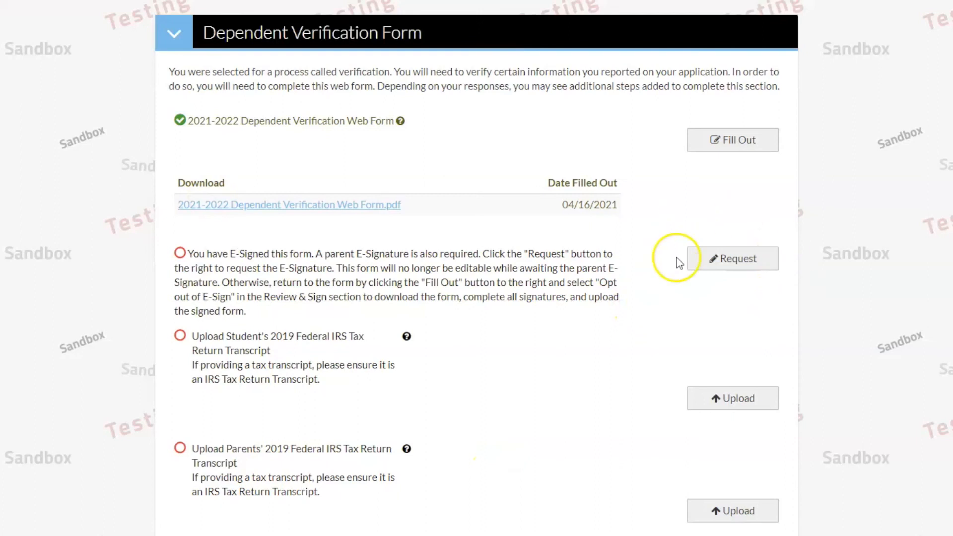
Request Parent 1's e-signature, entering and confirming the parent's e-mail address.
left_click(730, 258)
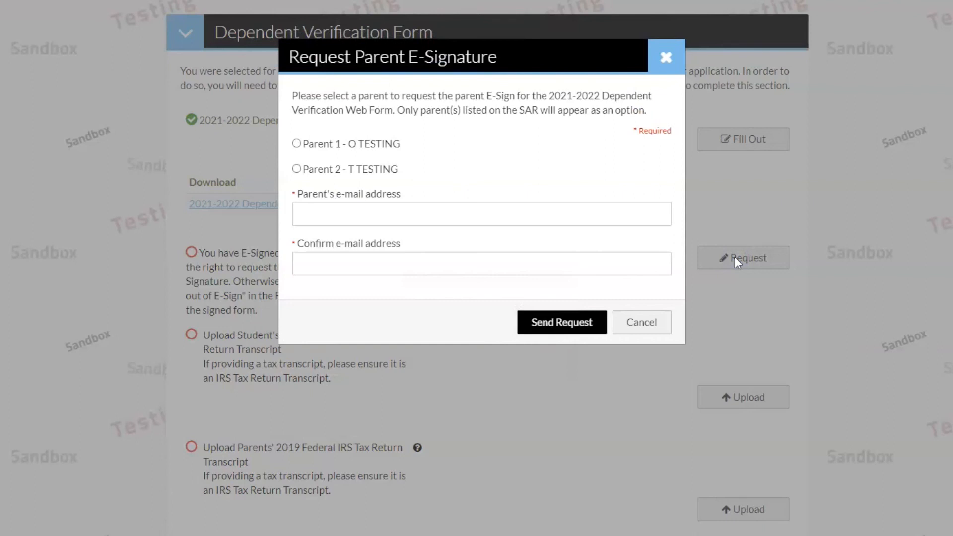
left_click(305, 144)
left_click(375, 221)
type("parentemail@stockton.edu")
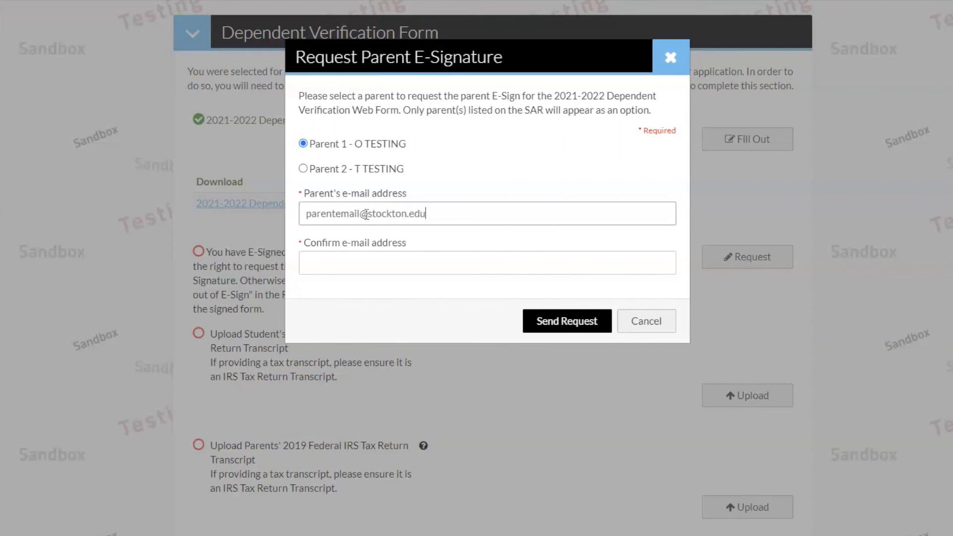
left_click(374, 265)
type("parentemail@stockton.edu")
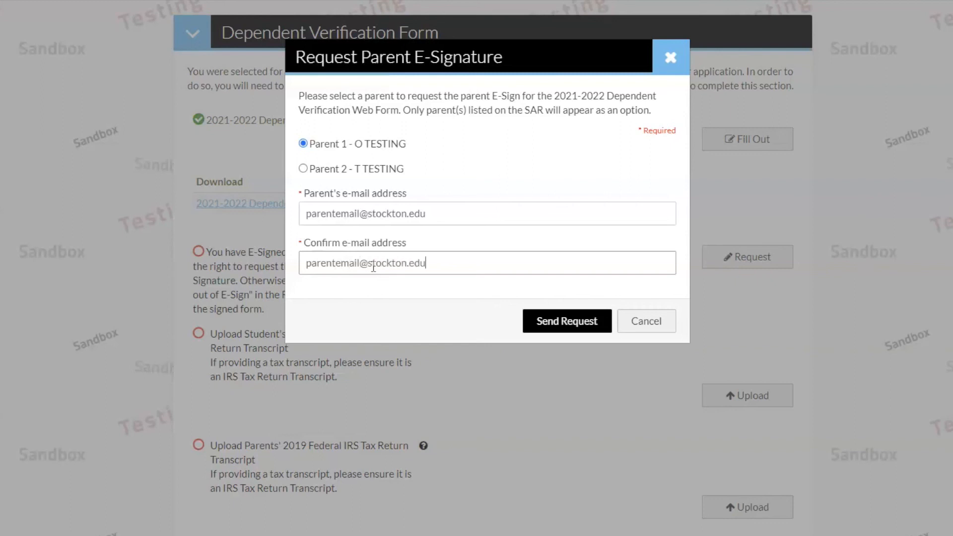
left_click(578, 319)
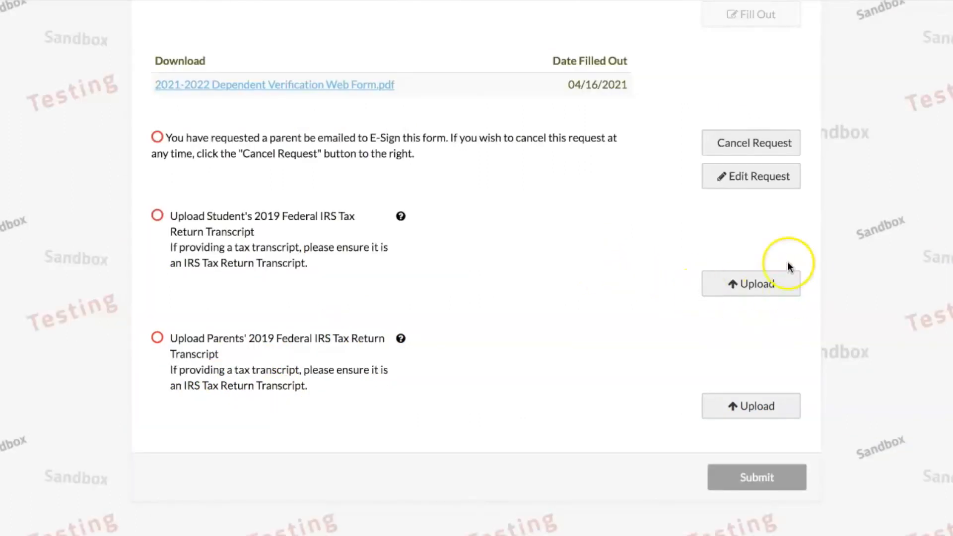
Upload Student Tax Transcript.pdf from Documents as the student's IRS transcript, adding no extra pages.
left_click(753, 283)
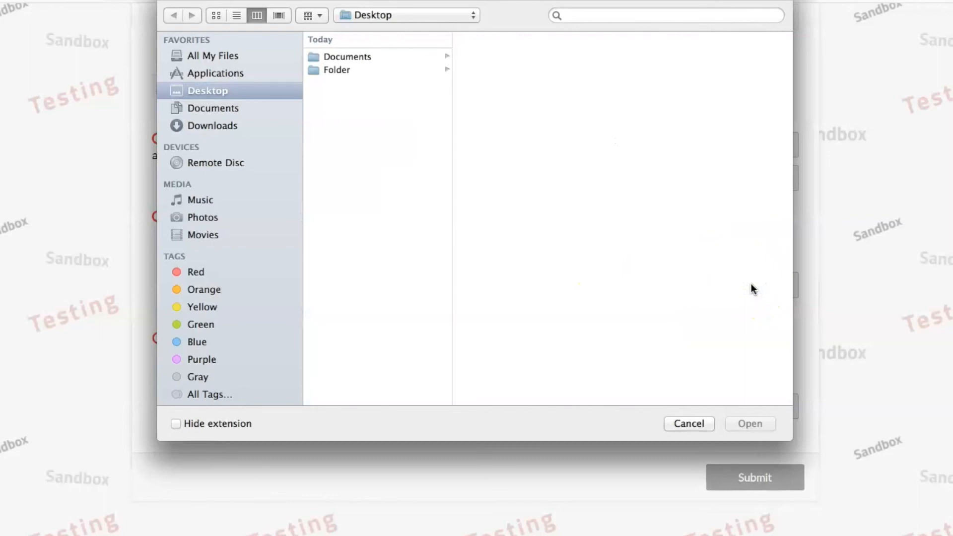
left_click(376, 57)
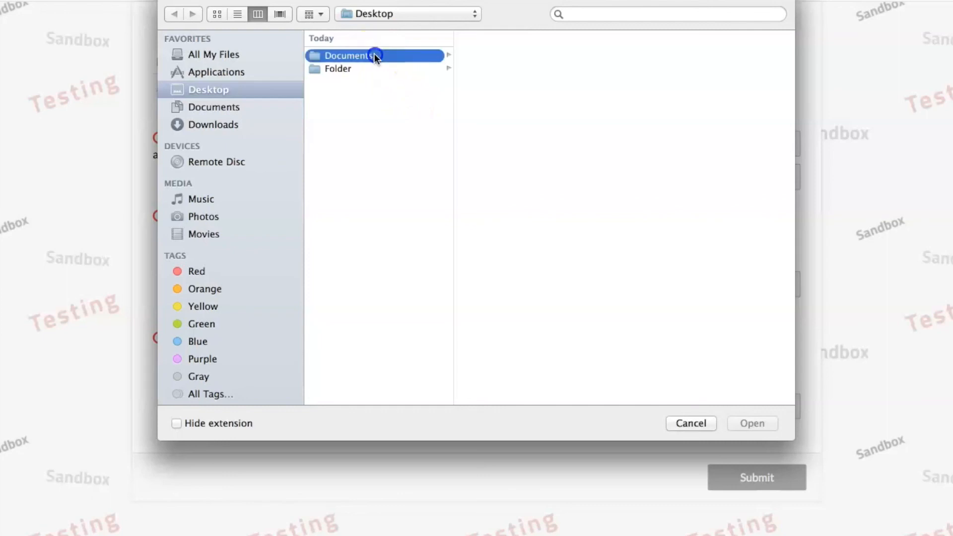
left_click(509, 60)
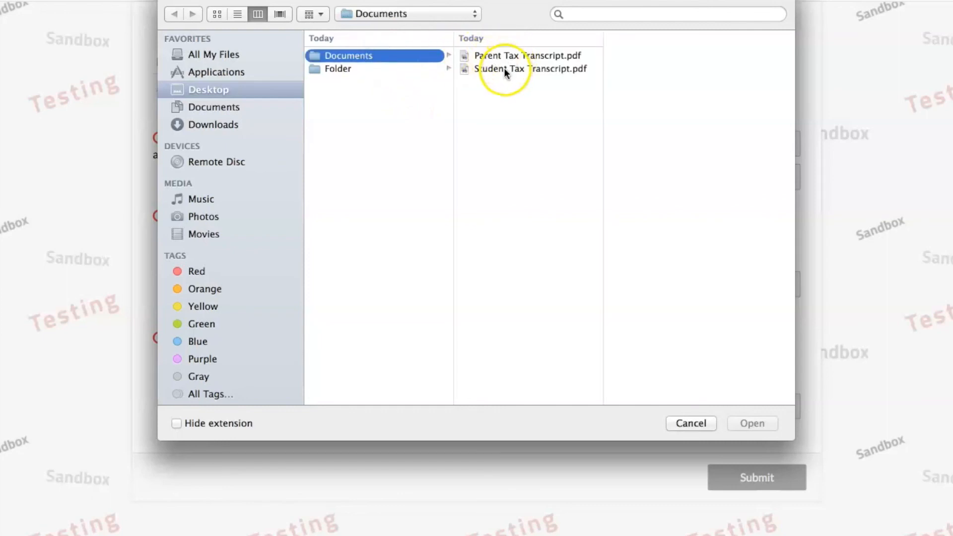
left_click(539, 68)
left_click(750, 422)
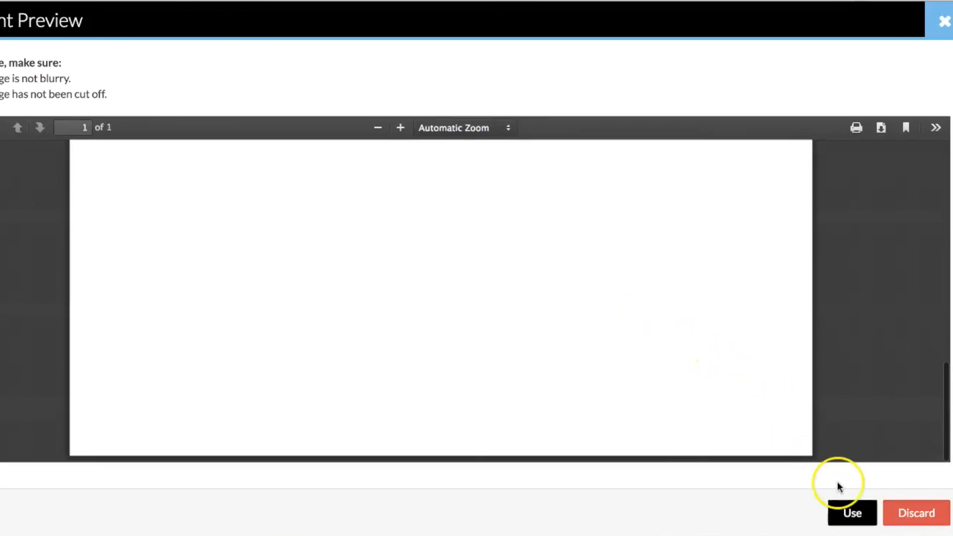
left_click(855, 518)
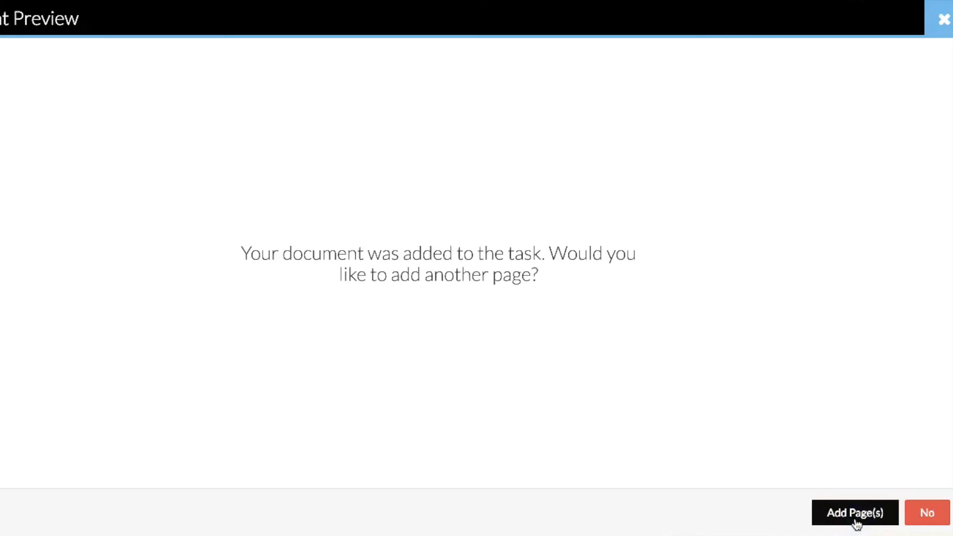
left_click(928, 516)
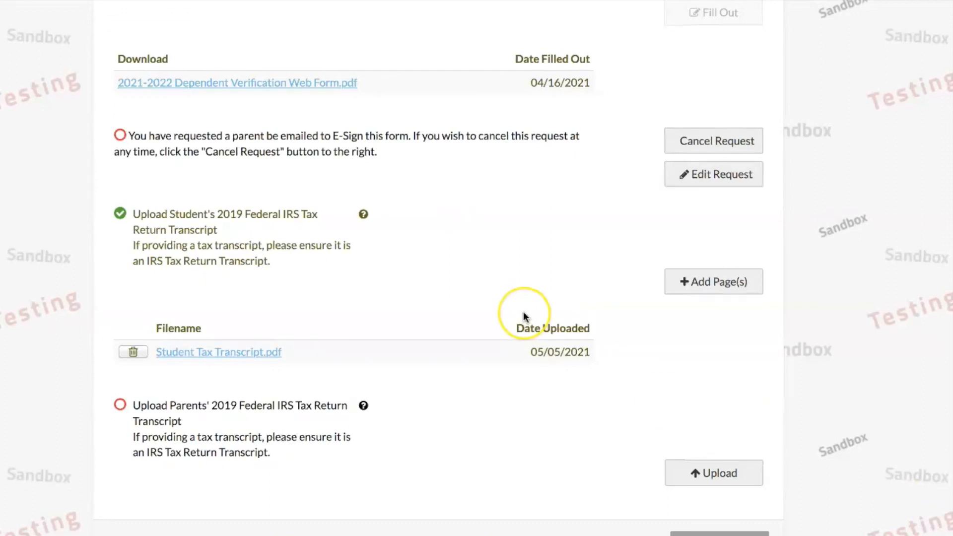
scroll(523, 312, "down", 3)
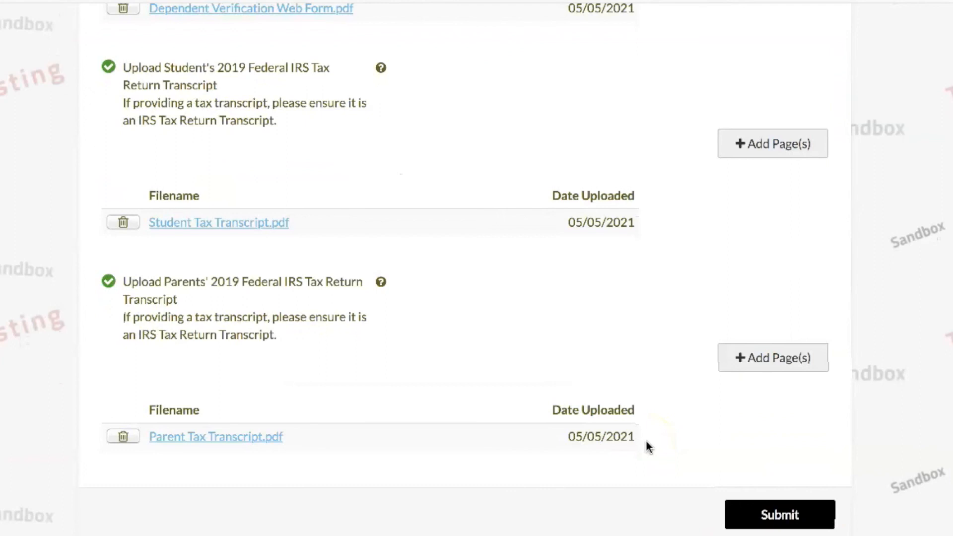